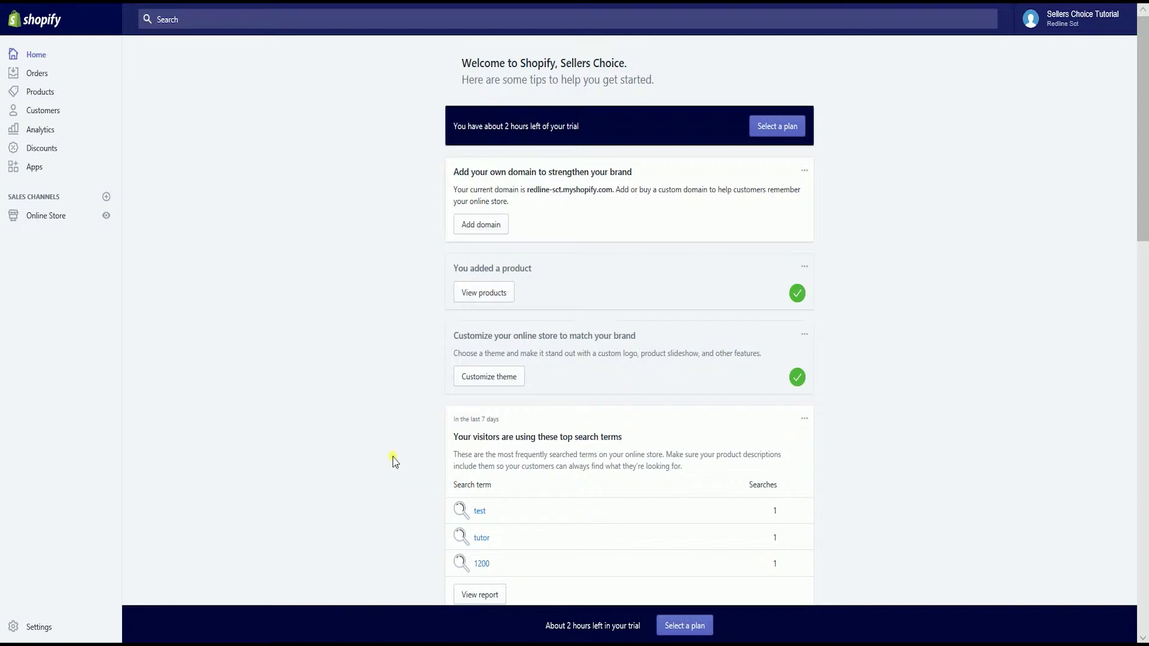
Go from the store's Apps page to the Shopify App Store.
{"action": "left_click", "coordinate": [53, 169]}
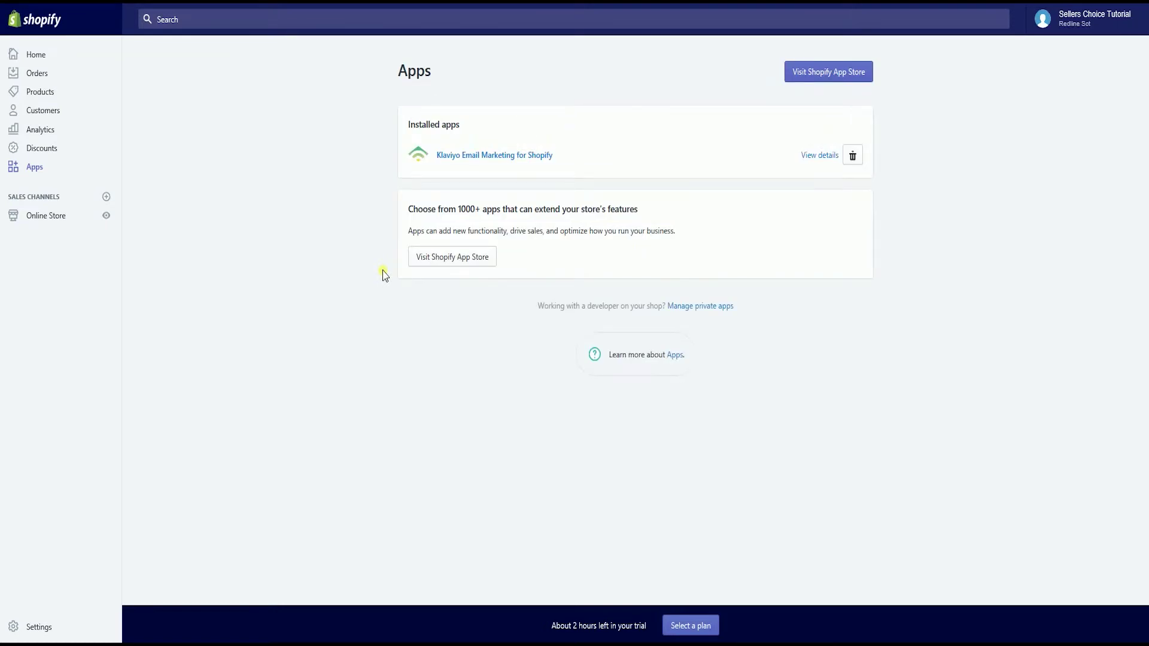
{"action": "left_click", "coordinate": [482, 259]}
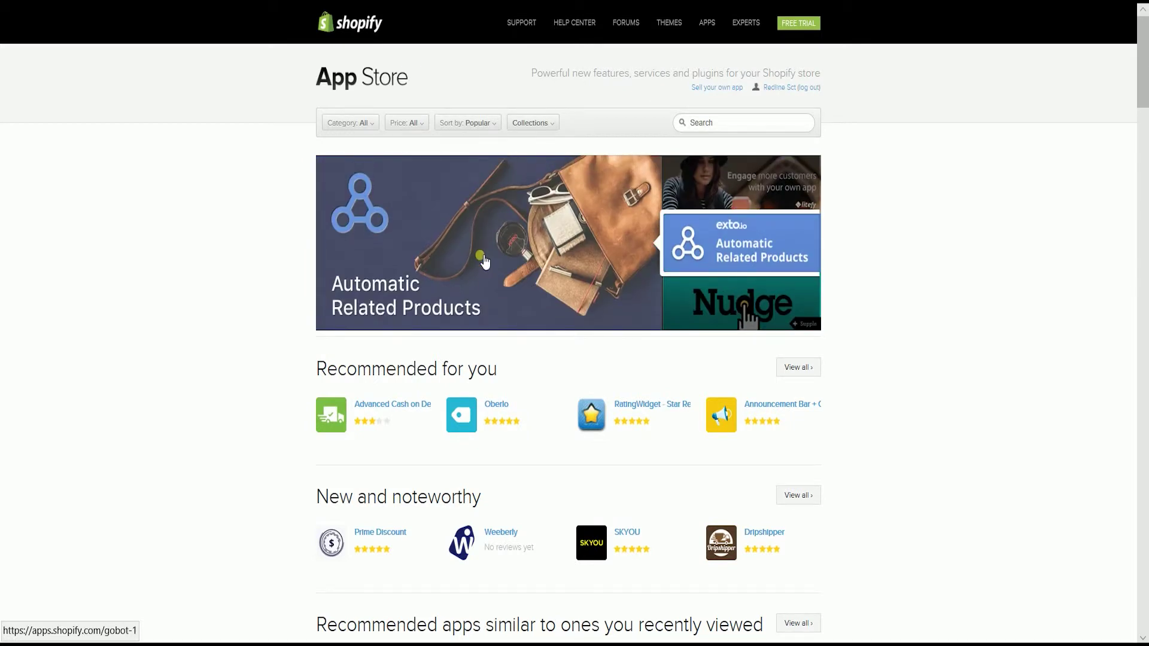
Search the App Store for 'tidio' and choose Get on Tidio Live Chat.
{"action": "left_click", "coordinate": [734, 123]}
{"action": "type", "text": "tidio"}
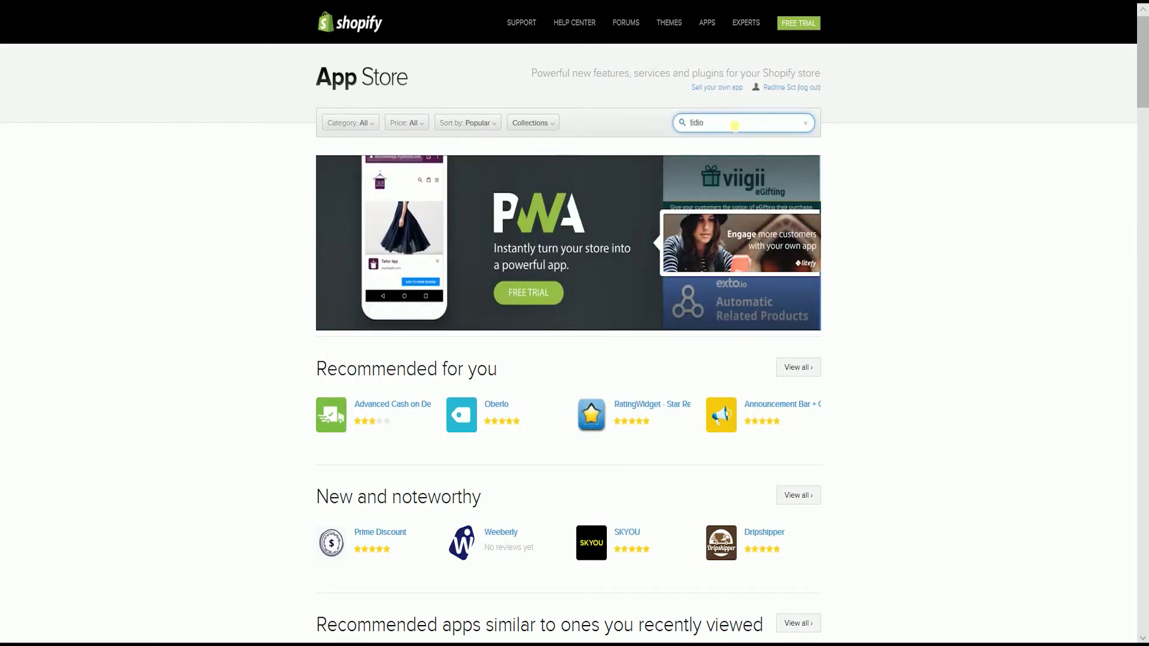
{"action": "key", "text": "Return"}
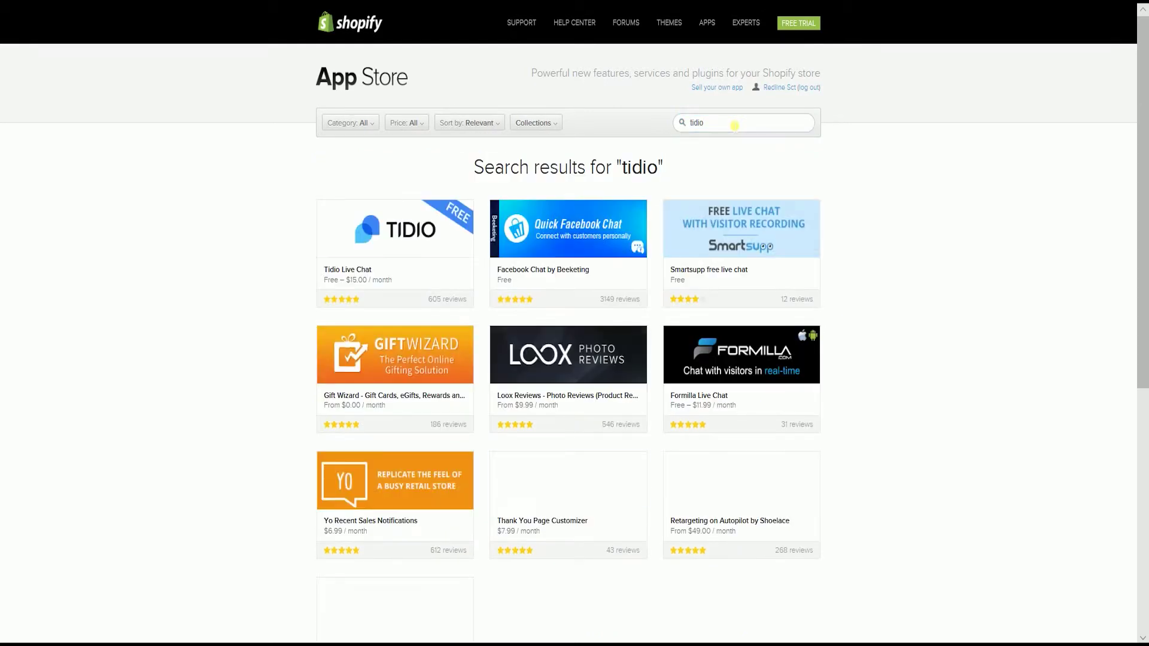
{"action": "left_click", "coordinate": [462, 226]}
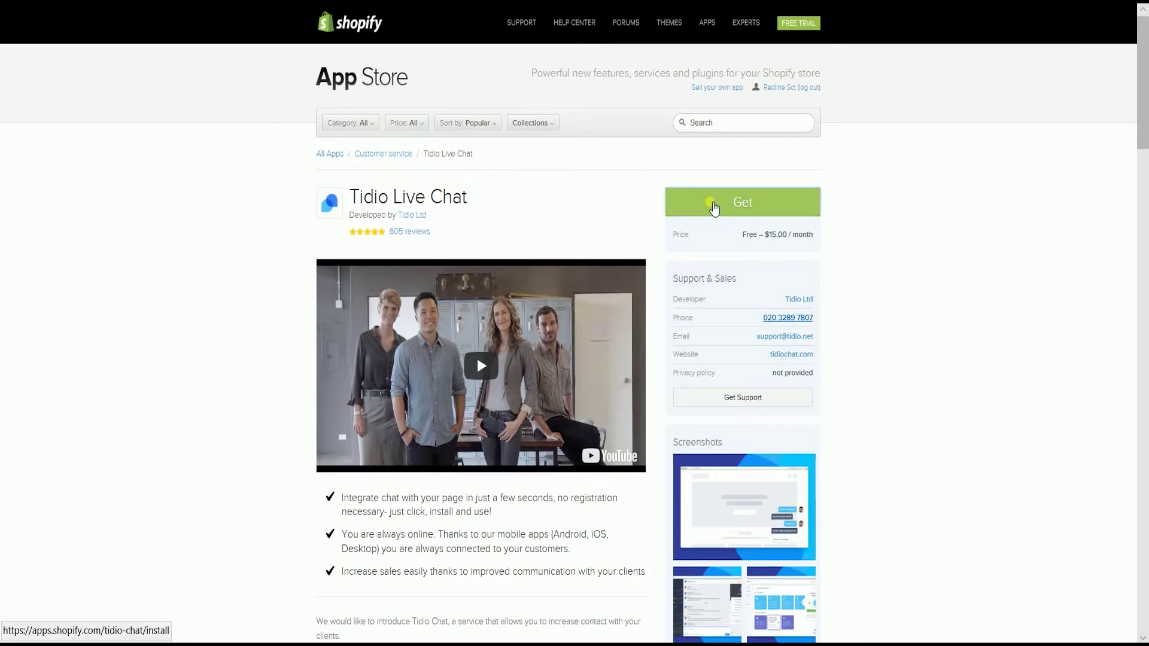
{"action": "left_click", "coordinate": [713, 207]}
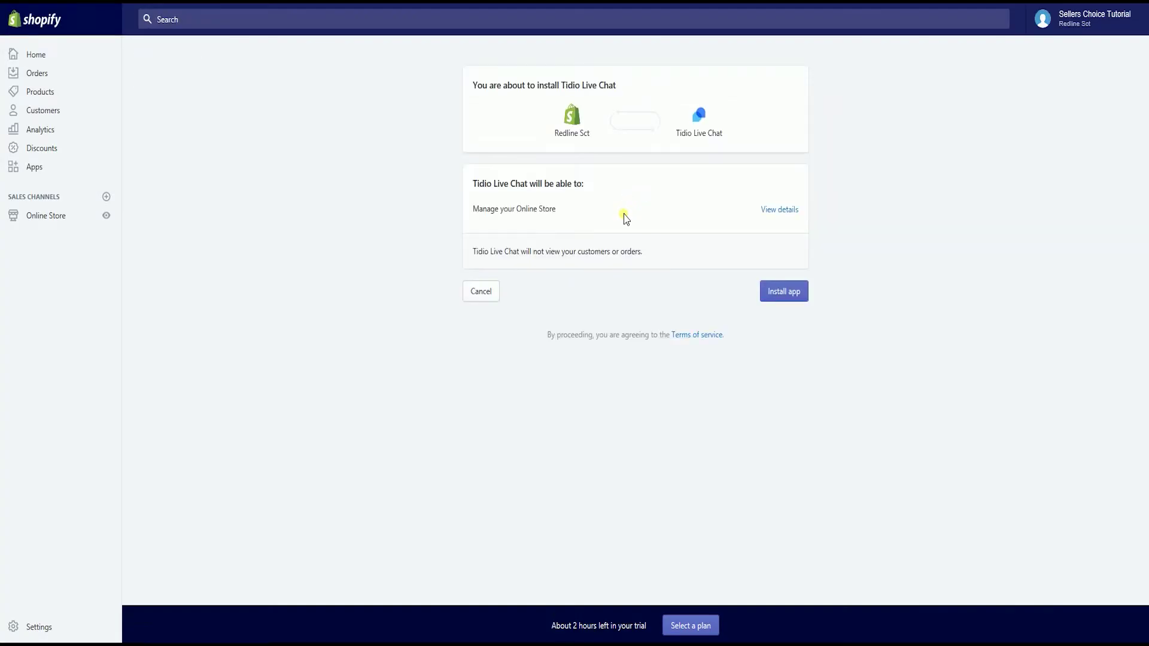
Approve the Tidio Live Chat installation on its permissions page.
{"action": "left_click", "coordinate": [777, 287]}
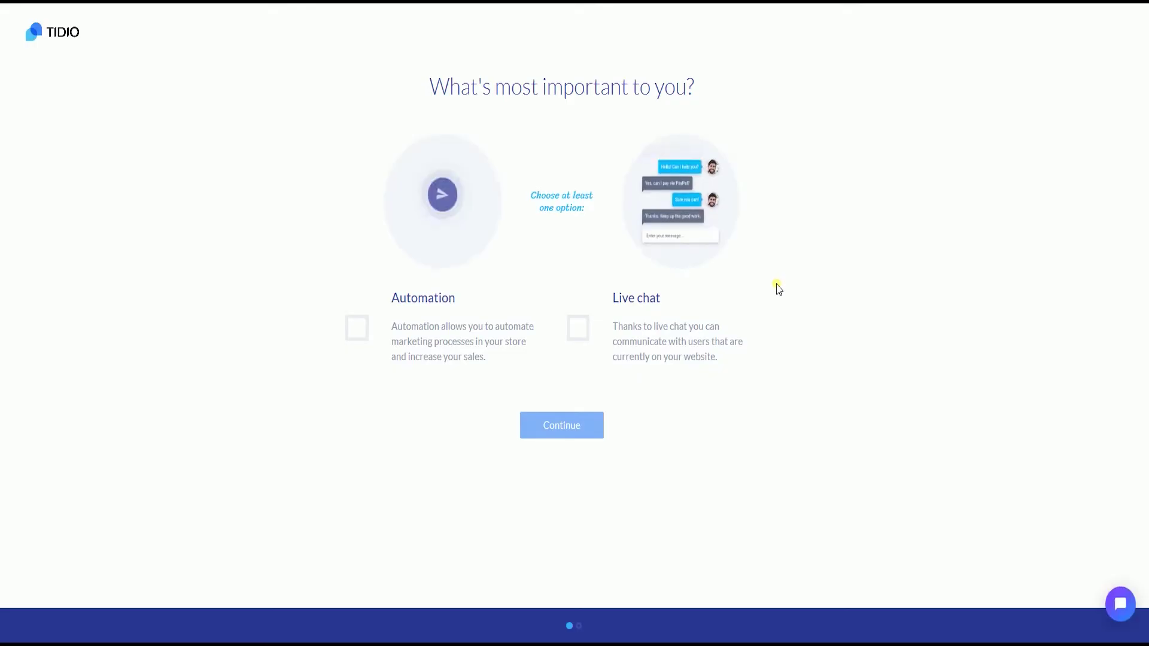
Choose Live chat as the only priority in Tidio's onboarding.
{"action": "left_click", "coordinate": [356, 330]}
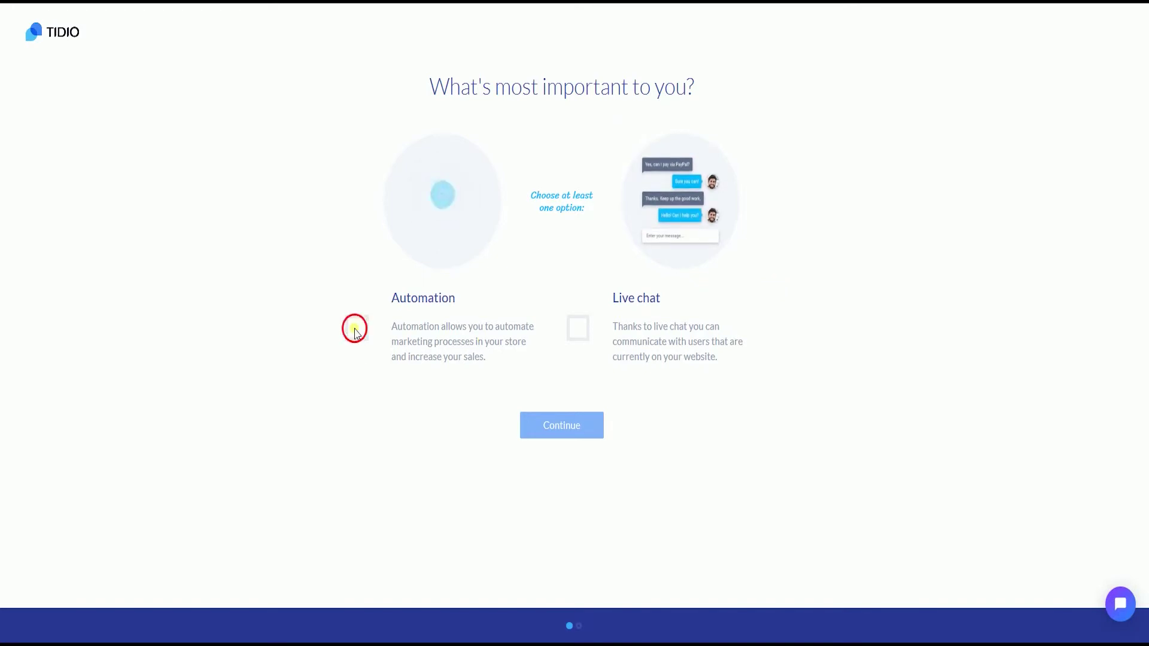
{"action": "left_click", "coordinate": [578, 327]}
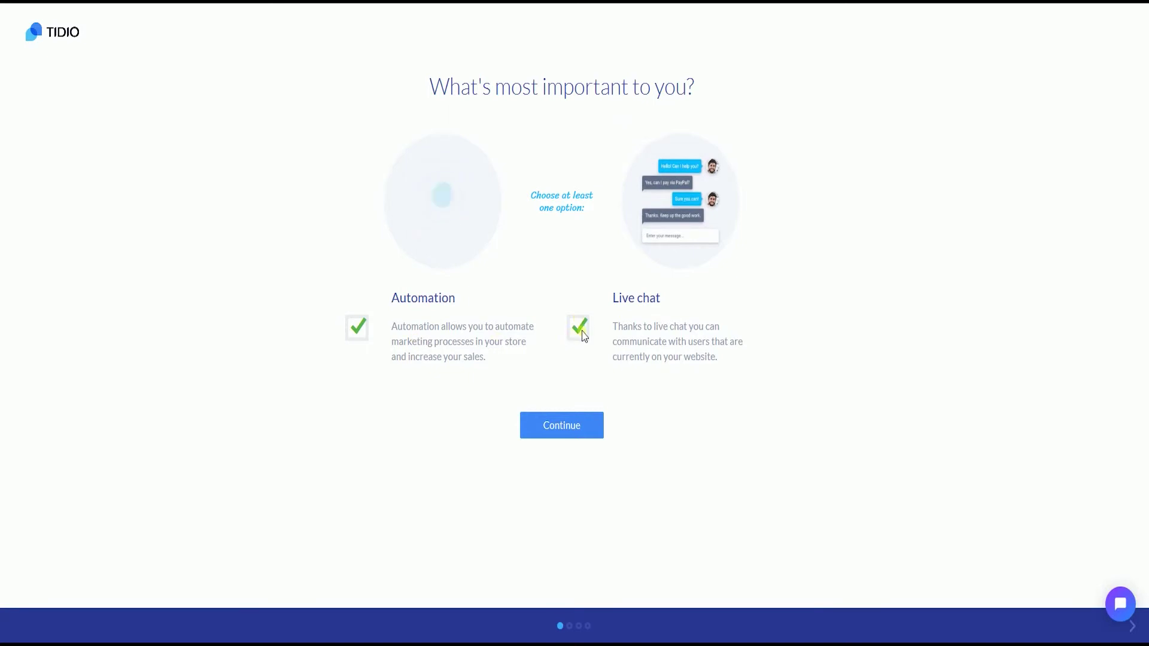
{"action": "left_click", "coordinate": [583, 330]}
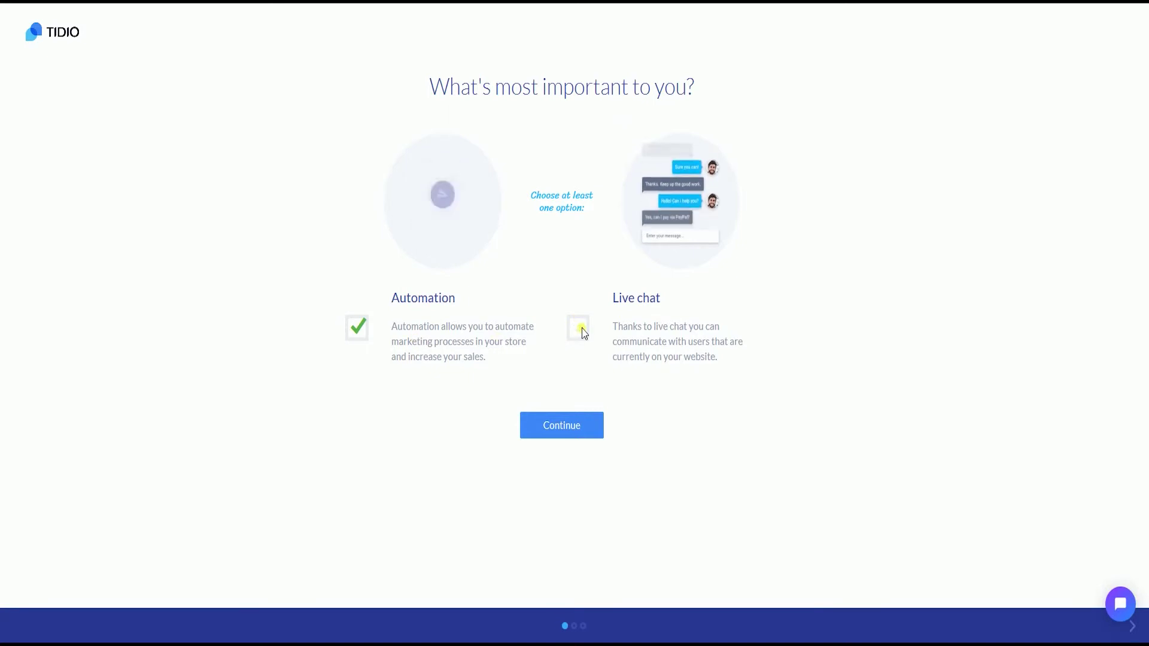
{"action": "left_click", "coordinate": [357, 328]}
{"action": "left_click", "coordinate": [578, 327]}
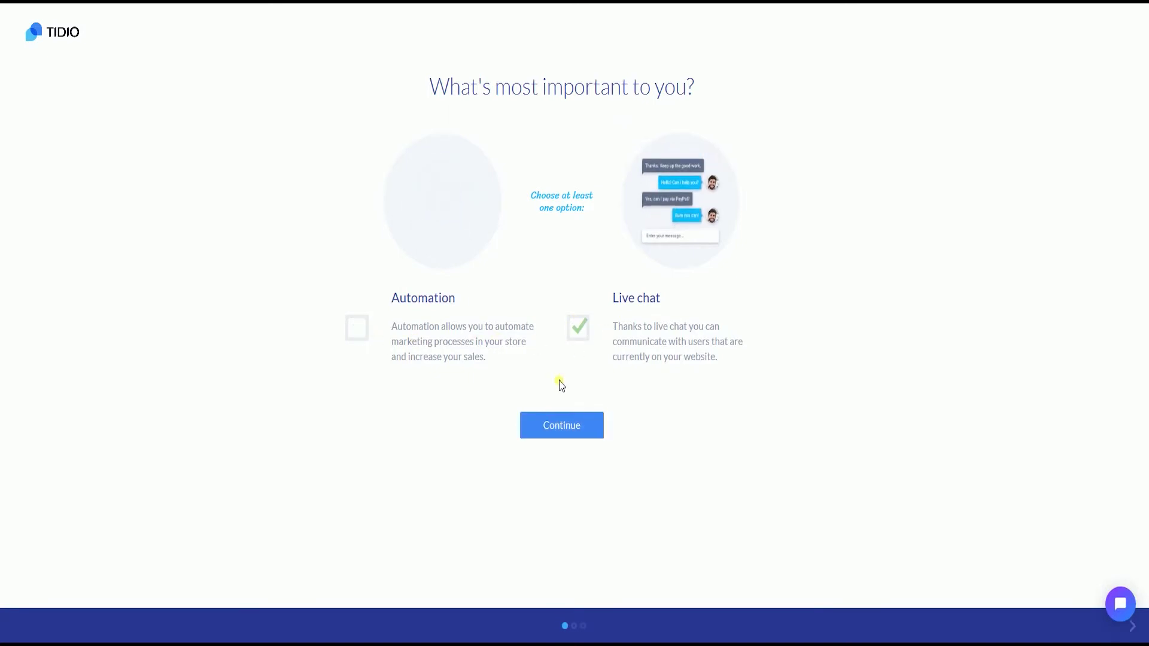
{"action": "left_click", "coordinate": [551, 427]}
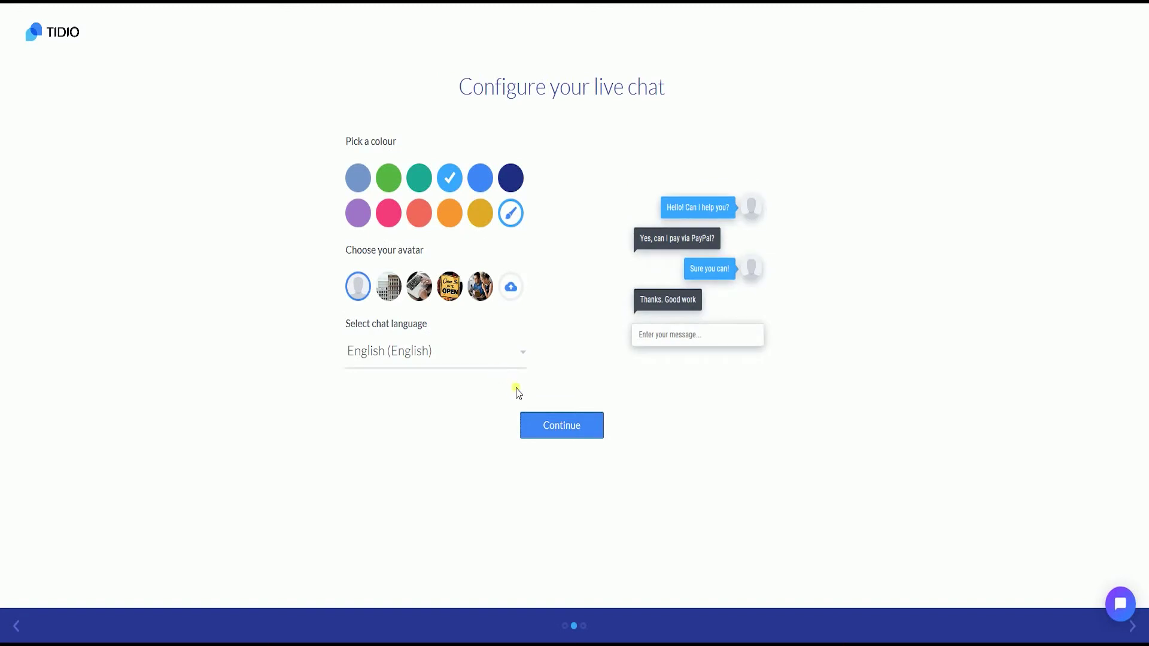
Make the chat widget green with the avatar showing people.
{"action": "left_click", "coordinate": [424, 180]}
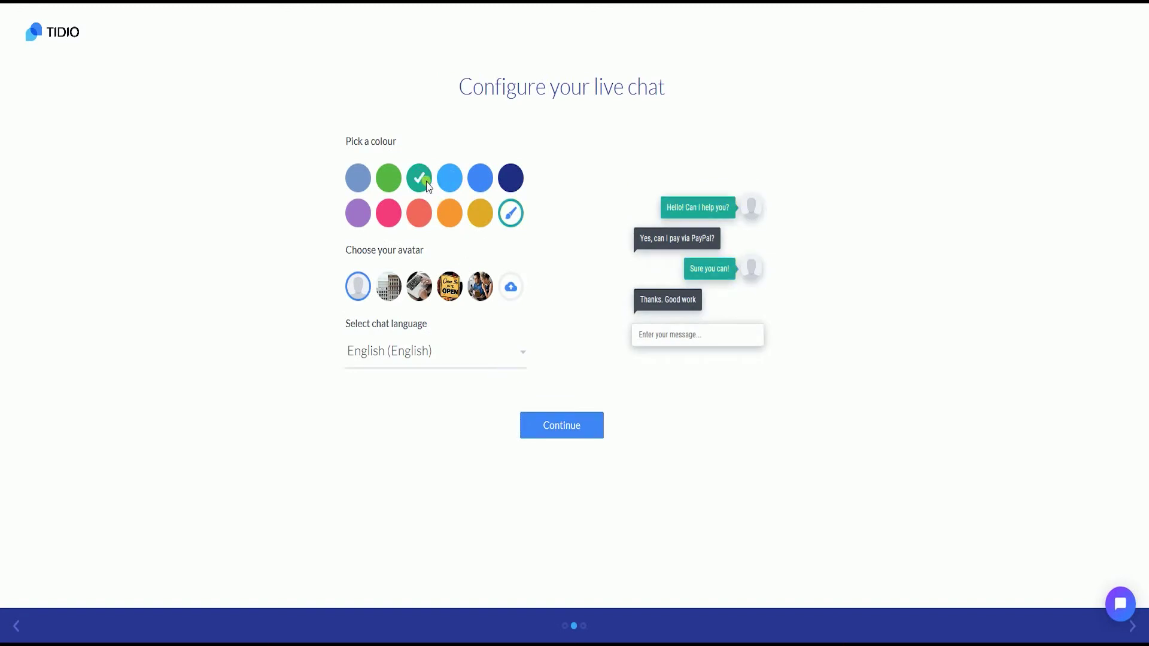
{"action": "left_click", "coordinate": [422, 210]}
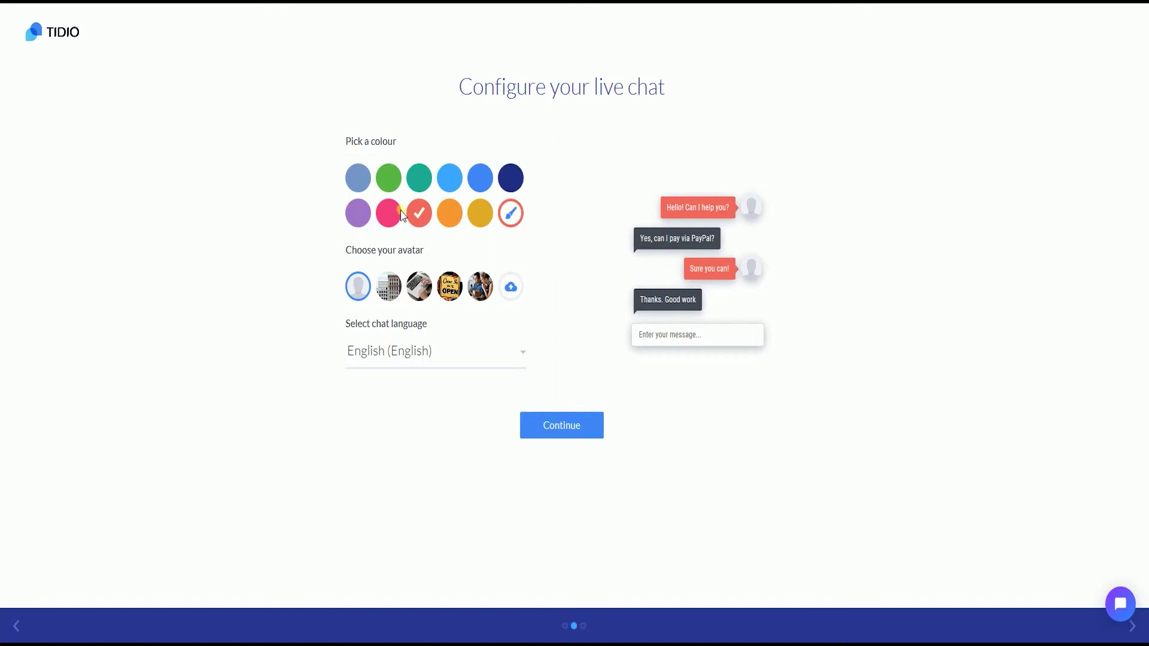
{"action": "left_click", "coordinate": [391, 181]}
{"action": "left_click", "coordinate": [449, 292]}
{"action": "left_click", "coordinate": [479, 291]}
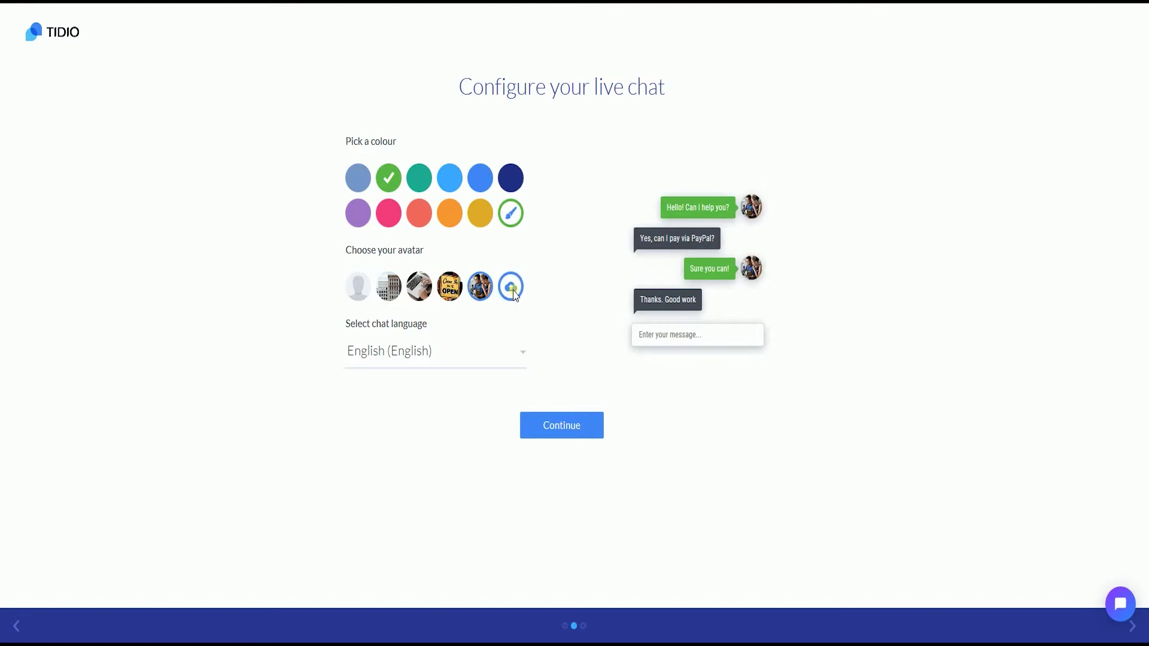
{"action": "left_click", "coordinate": [586, 422]}
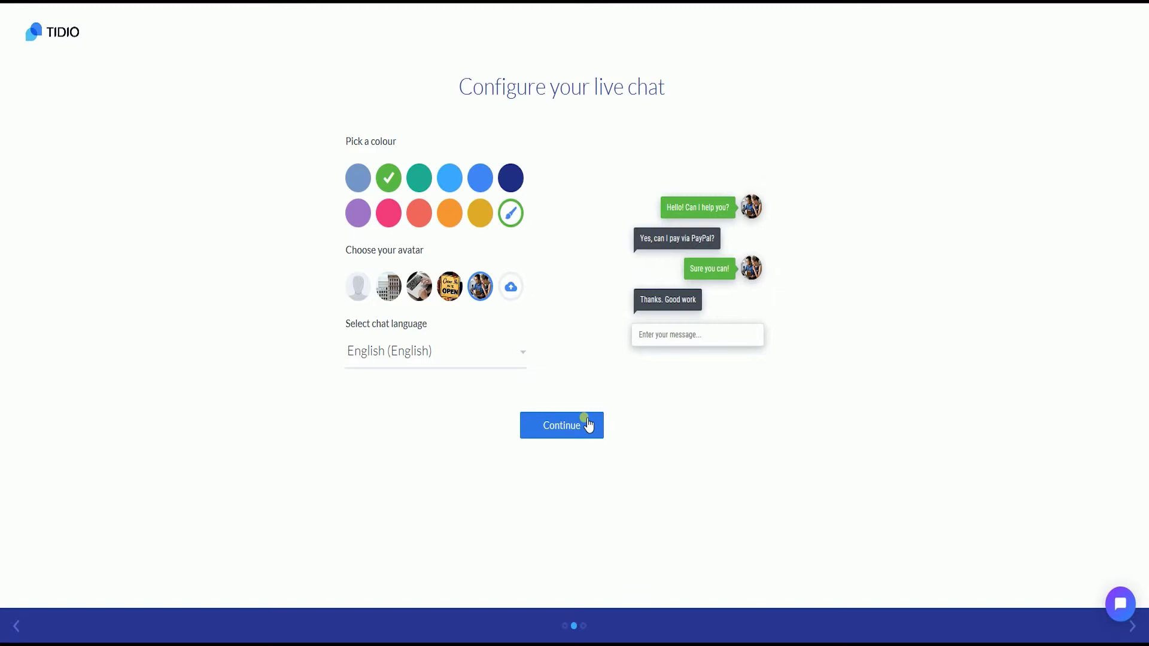
{"action": "left_click", "coordinate": [476, 209]}
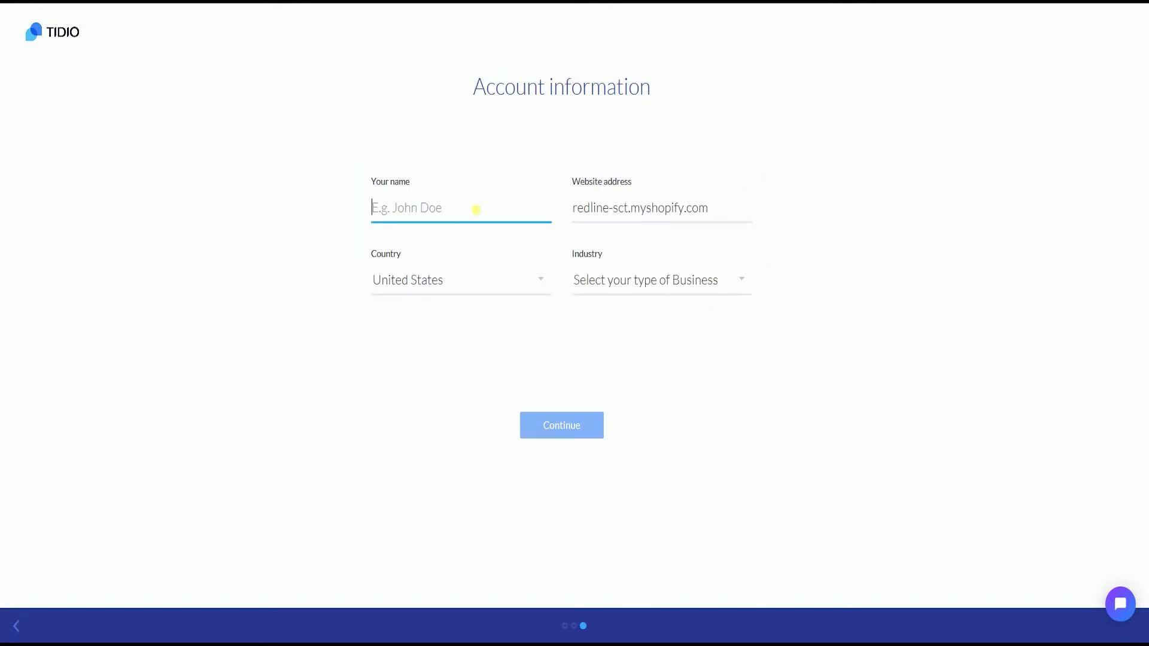
{"action": "type", "text": "SC Tutorials"}
{"action": "left_click", "coordinate": [602, 286]}
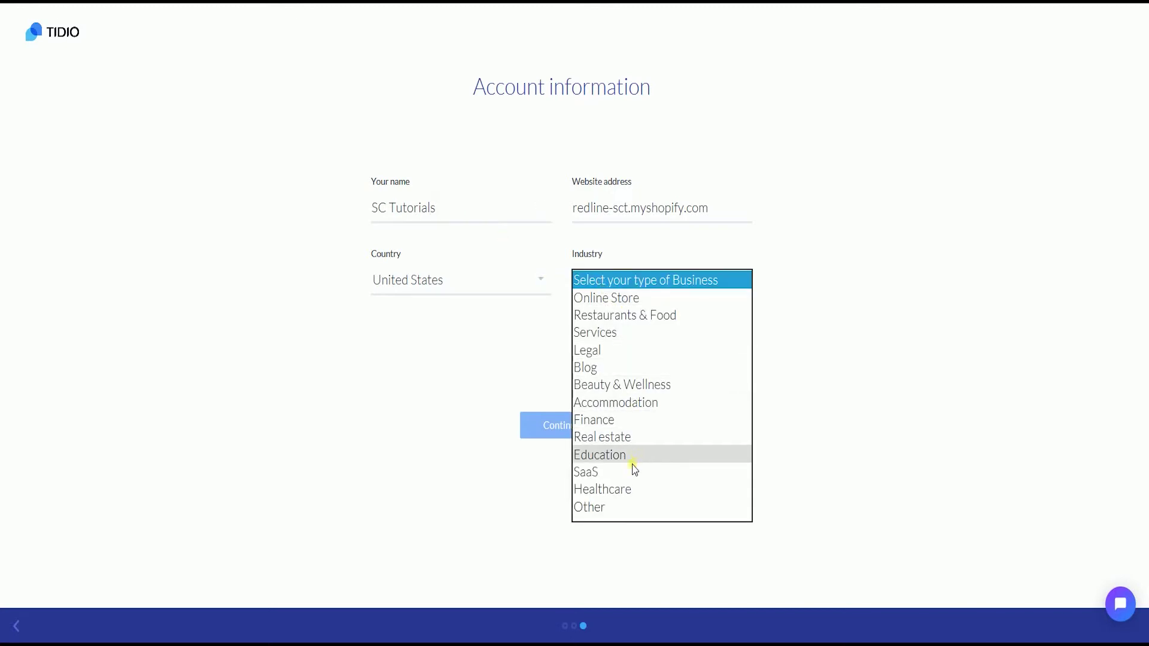
{"action": "left_click", "coordinate": [627, 510]}
{"action": "left_click", "coordinate": [580, 423]}
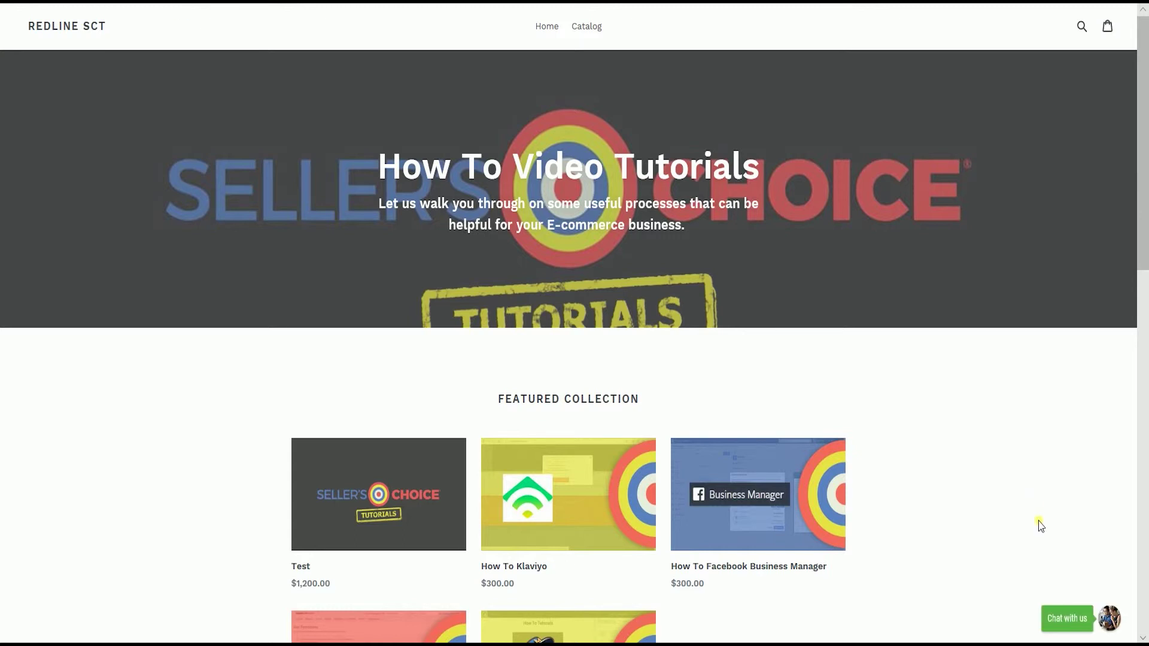
Send 'How can I access your tutorials online?' through the storefront's Chat with us widget.
{"action": "scroll", "coordinate": [1040, 530], "scroll_direction": "down", "scroll_amount": 8}
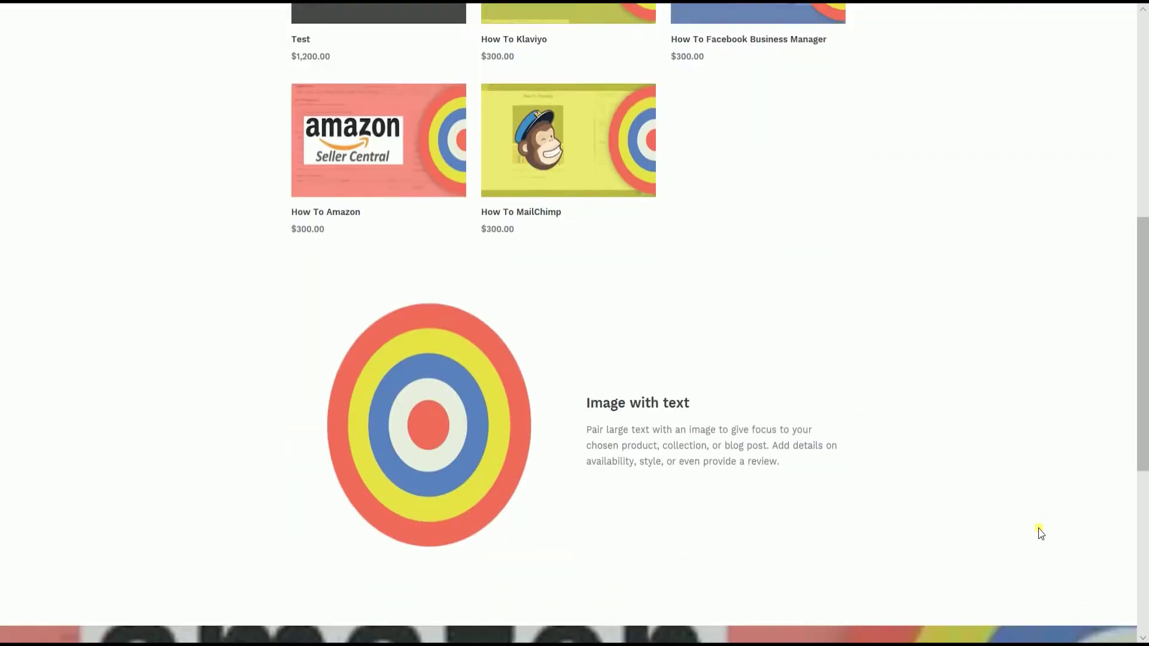
{"action": "scroll", "coordinate": [1040, 536], "scroll_direction": "down", "scroll_amount": 6}
{"action": "scroll", "coordinate": [1036, 551], "scroll_direction": "up", "scroll_amount": 14}
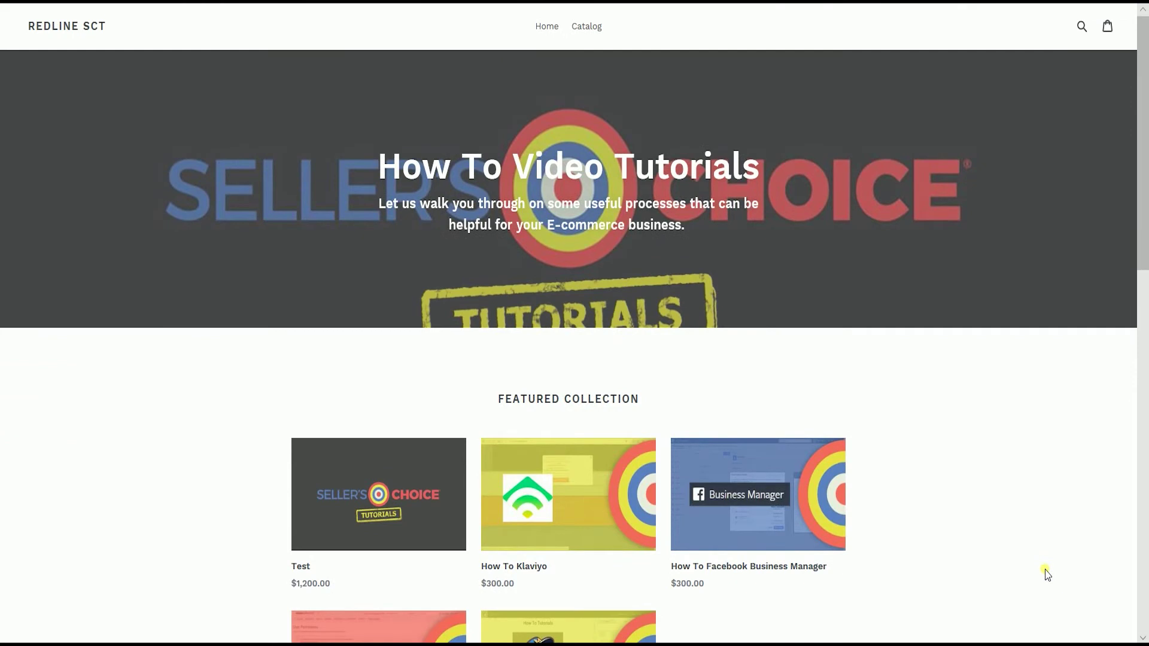
{"action": "mouse_move", "coordinate": [1116, 617]}
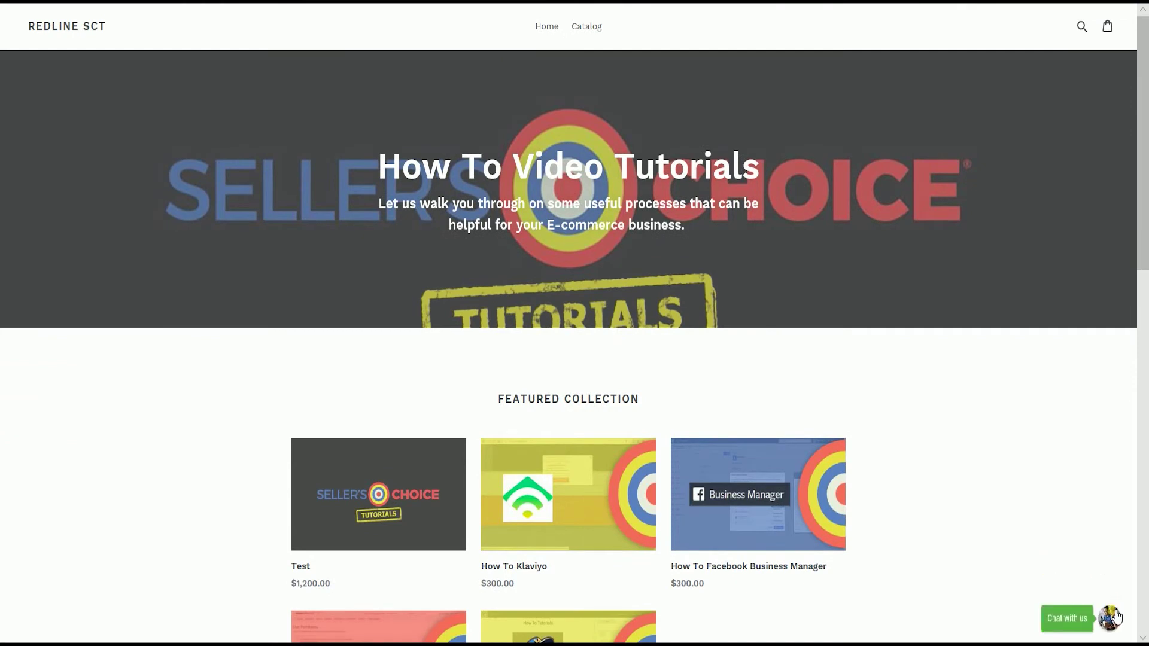
{"action": "left_click", "coordinate": [1088, 620]}
{"action": "type", "text": "H"}
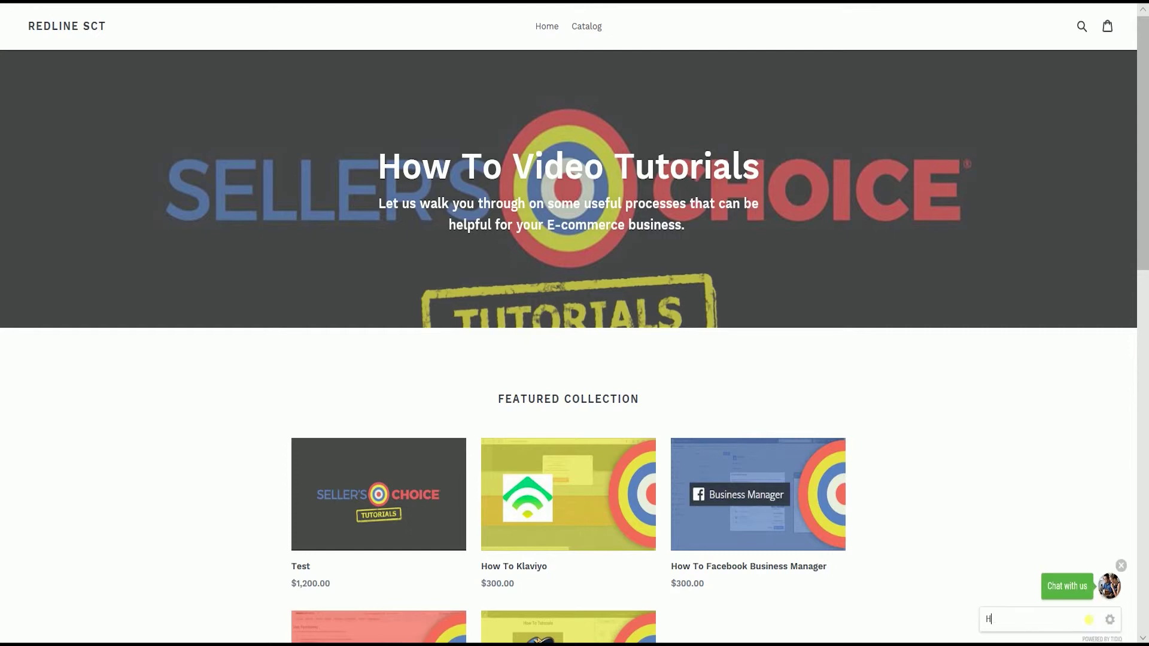
{"action": "type", "text": "ow can I access your tutorials online?"}
{"action": "key", "text": "Return"}
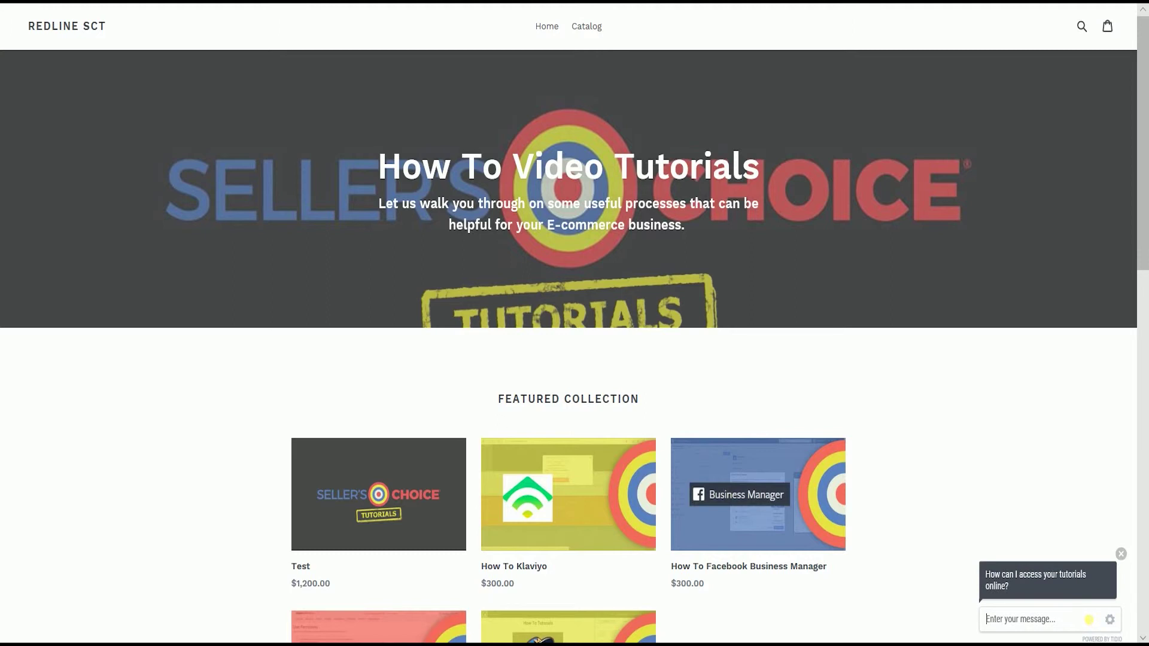
Reply 'Hey, this is just a trial' to the visitor's conversation in Tidio.
{"action": "mouse_move", "coordinate": [388, 636]}
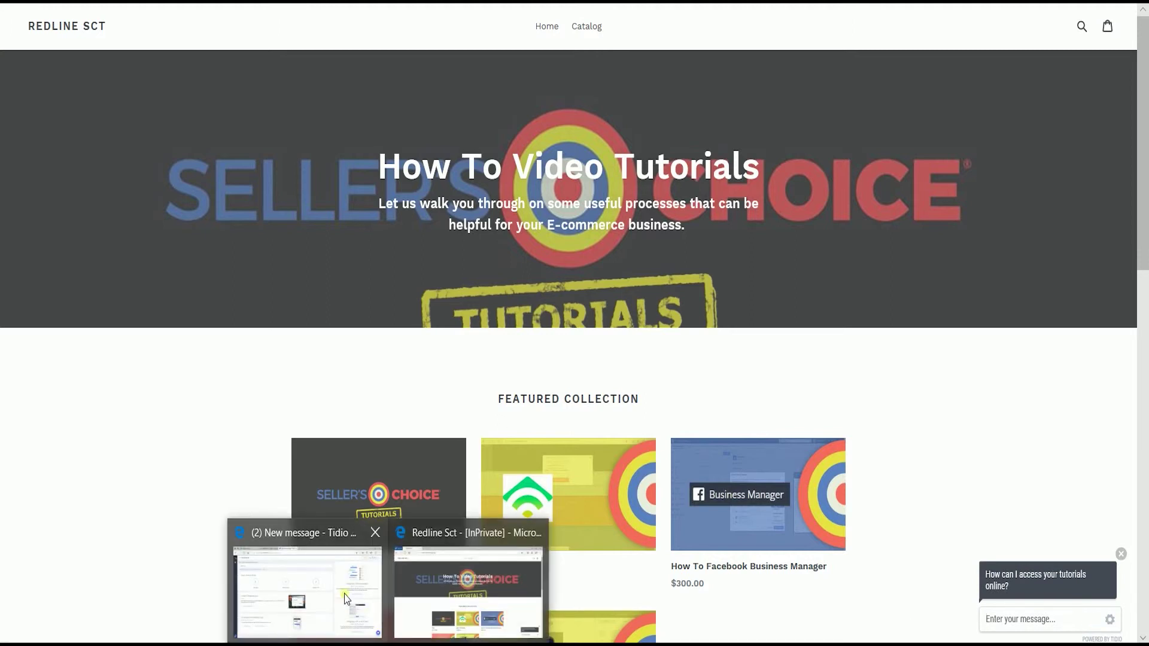
{"action": "left_click", "coordinate": [344, 597]}
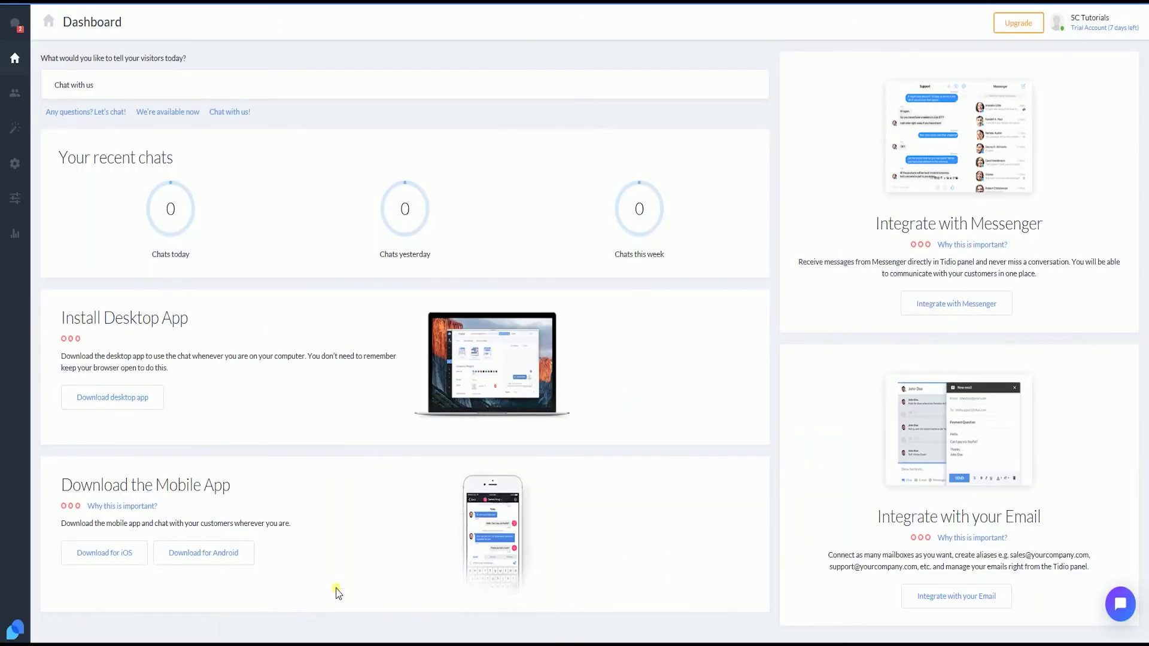
{"action": "left_click", "coordinate": [10, 27]}
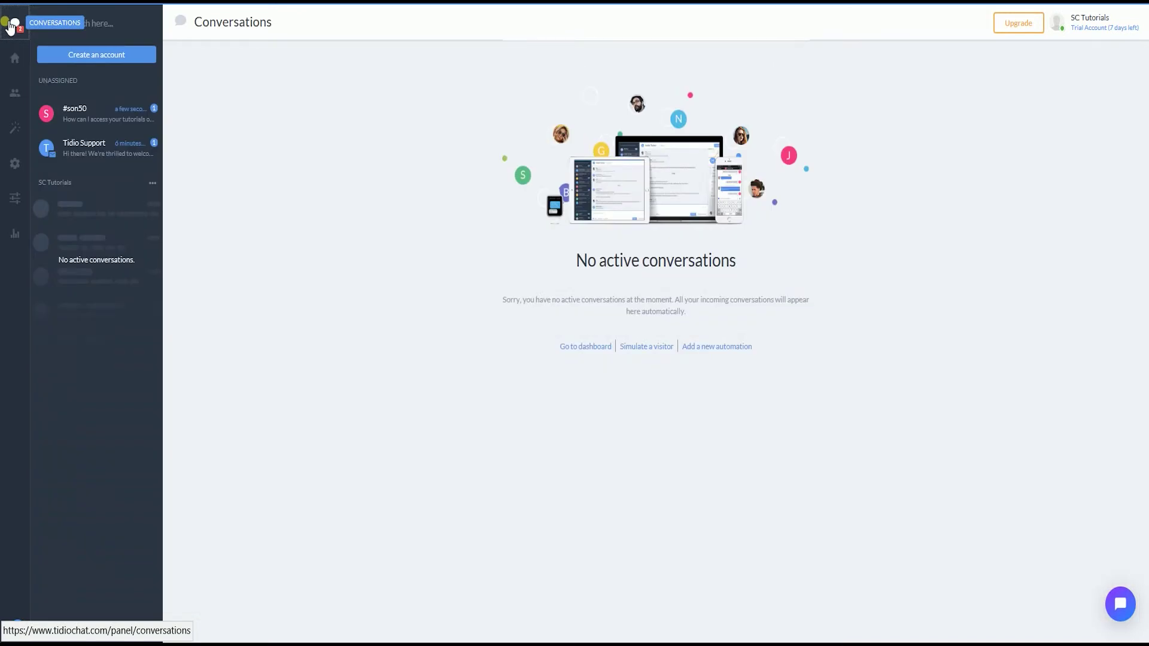
{"action": "left_click", "coordinate": [106, 120]}
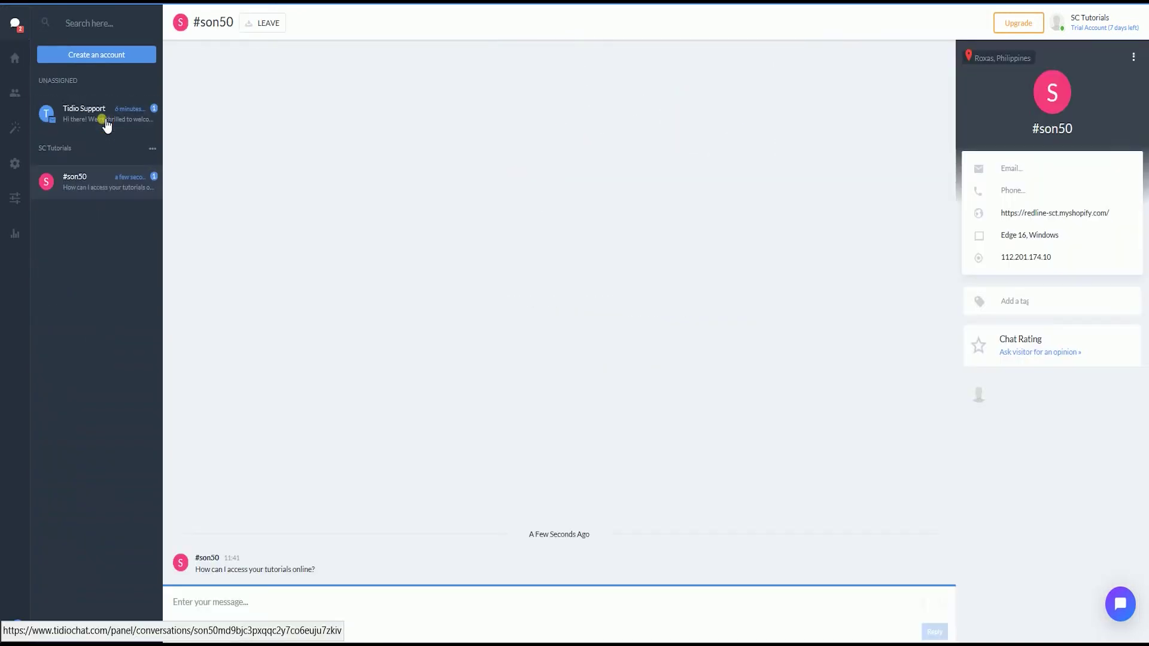
{"action": "left_click", "coordinate": [288, 603]}
{"action": "type", "text": "Hey, this is just a trial"}
{"action": "key", "text": "Return"}
{"action": "key", "text": "alt+Tab"}
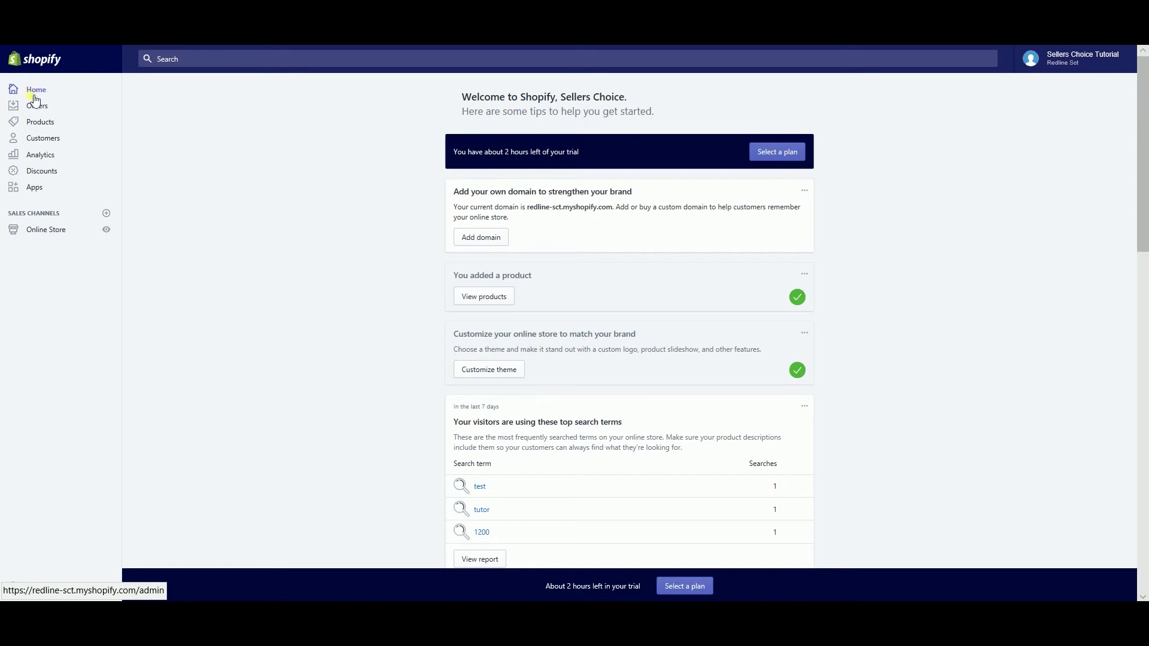
Uninstall Tidio Live Chat with reason Other and feedback 'This is just a test'.
{"action": "left_click", "coordinate": [39, 195]}
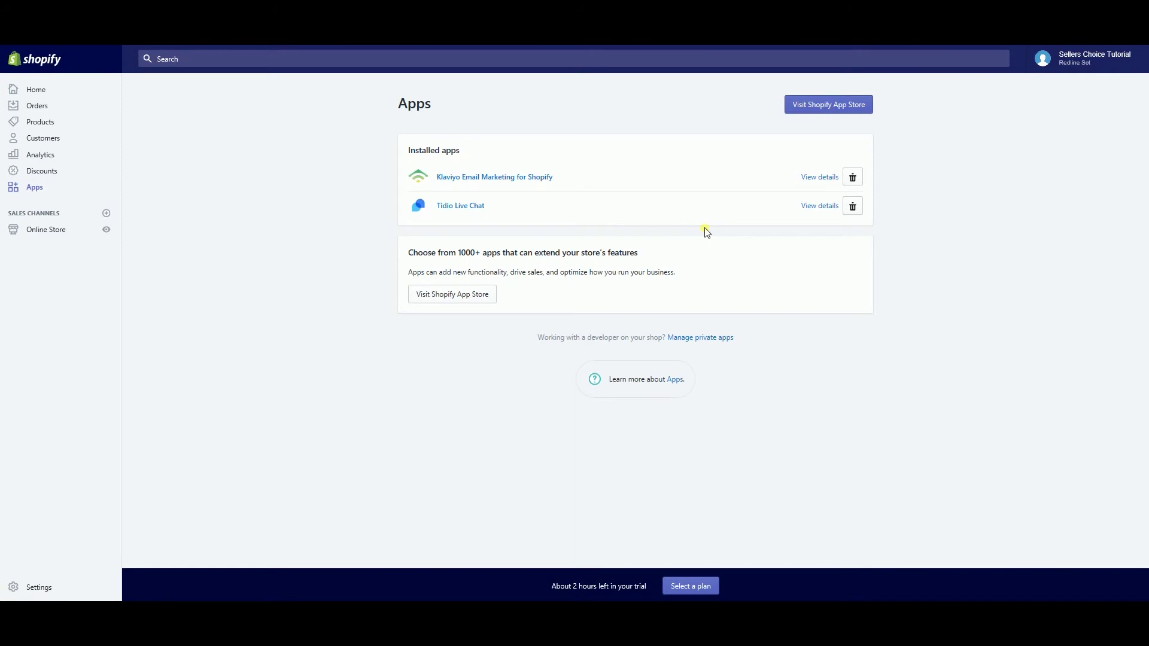
{"action": "left_click", "coordinate": [860, 210]}
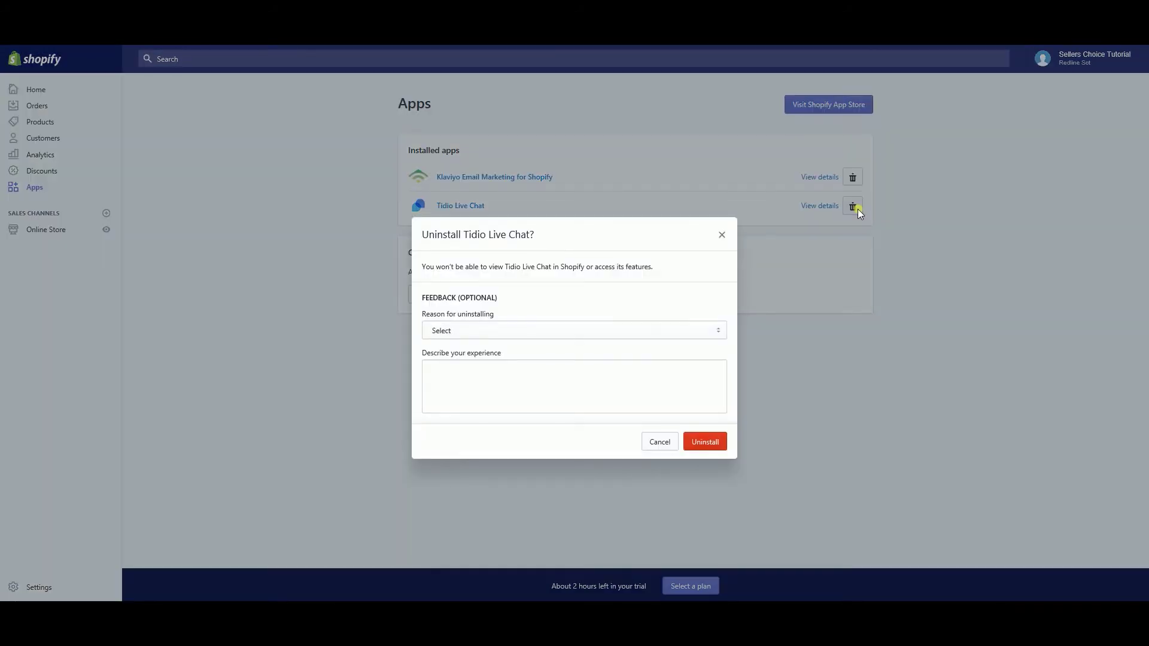
{"action": "left_click", "coordinate": [639, 331]}
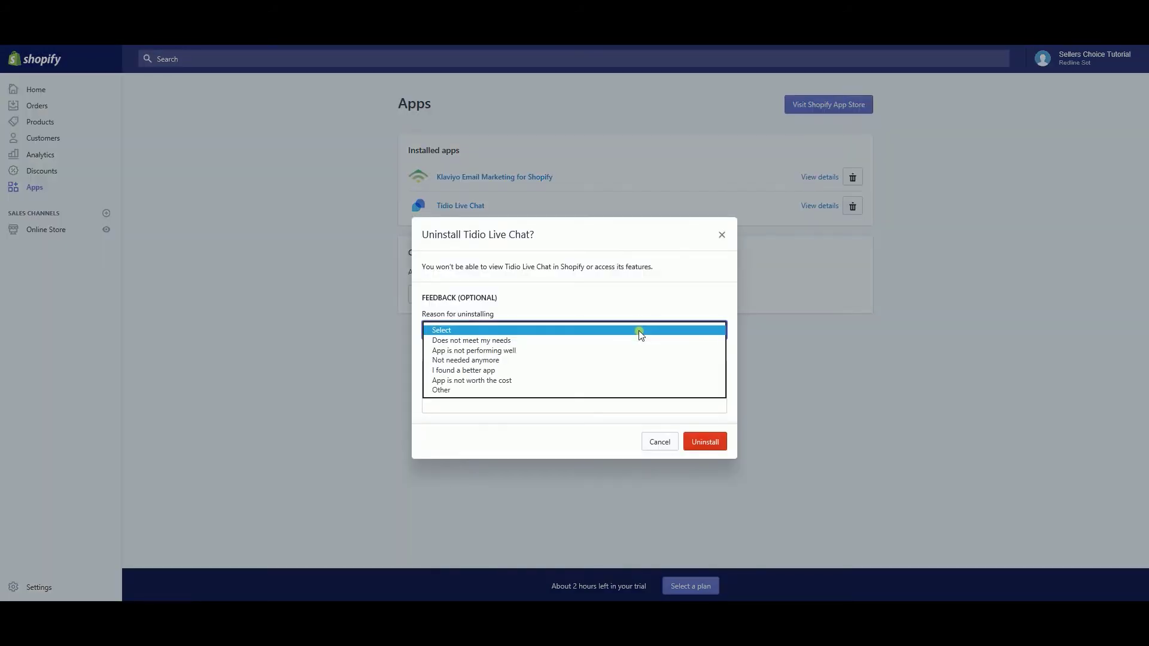
{"action": "left_click", "coordinate": [623, 391]}
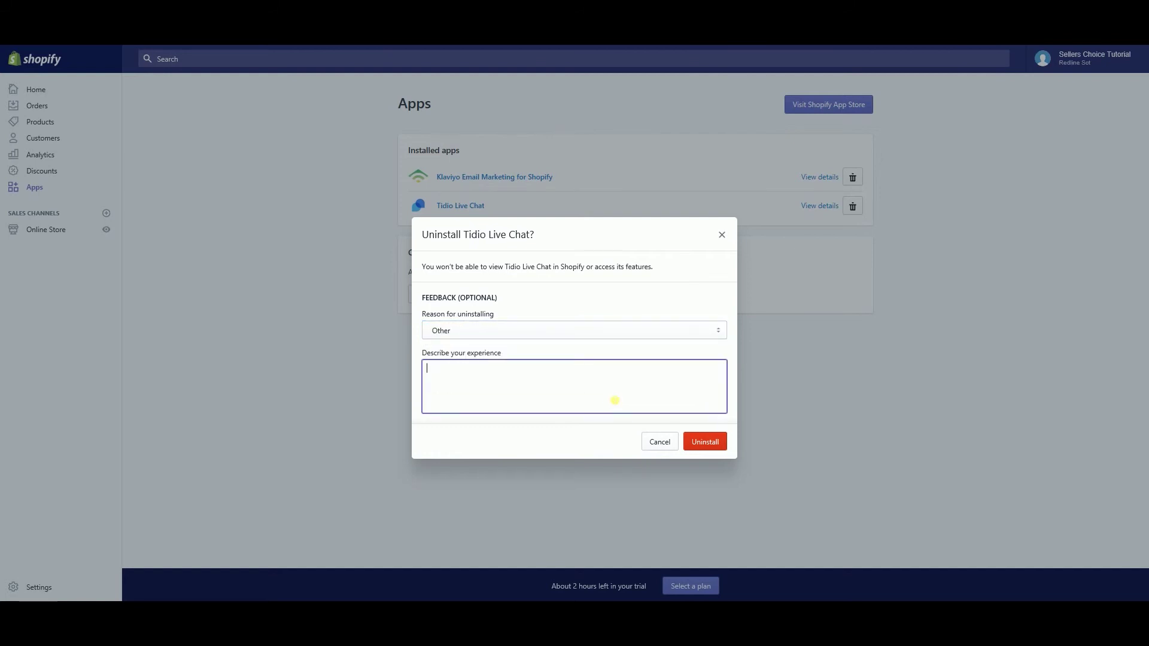
{"action": "type", "text": "This is just a test"}
{"action": "left_click", "coordinate": [701, 442]}
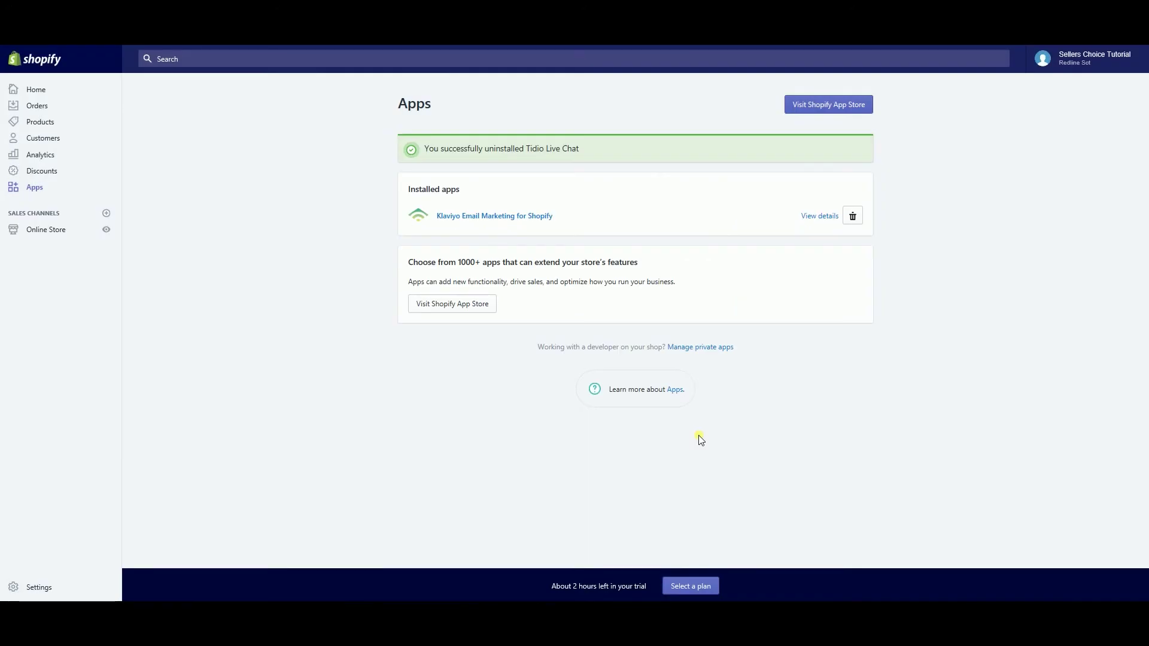
{"action": "left_click", "coordinate": [700, 440]}
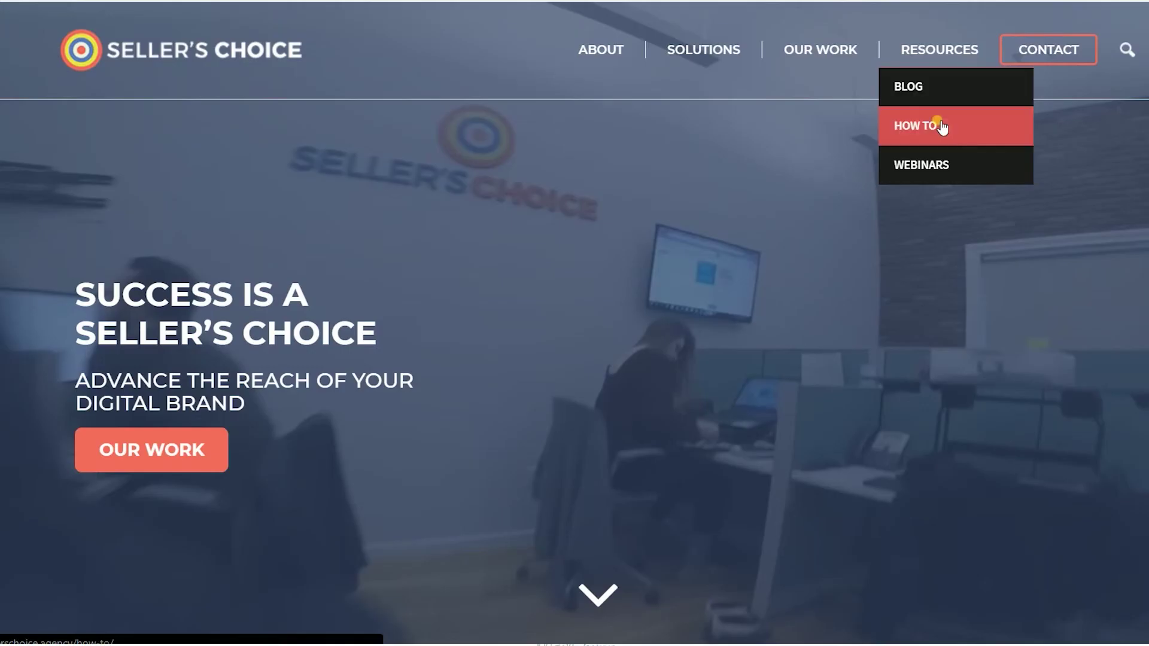
Open the How To tutorials page from the Resources menu.
{"action": "left_click", "coordinate": [897, 123]}
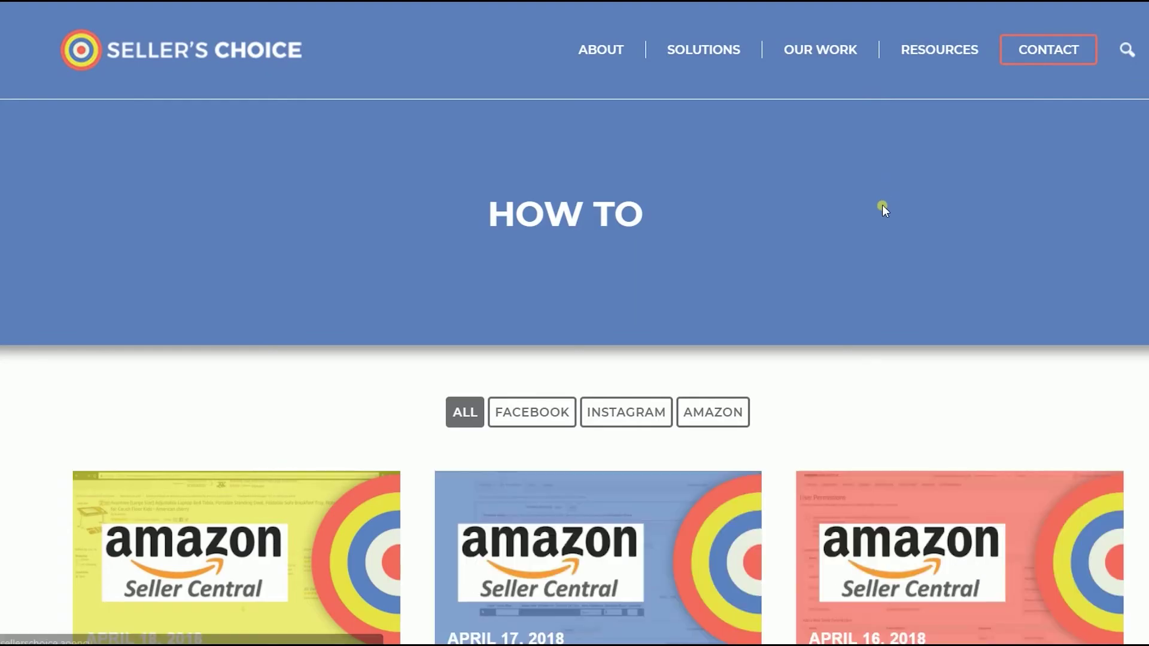
{"action": "scroll", "coordinate": [882, 205], "scroll_direction": "down", "scroll_amount": 7}
{"action": "scroll", "coordinate": [874, 234], "scroll_direction": "up", "scroll_amount": 7}
View the Webinars page, then return to the How To page.
{"action": "mouse_move", "coordinate": [975, 49]}
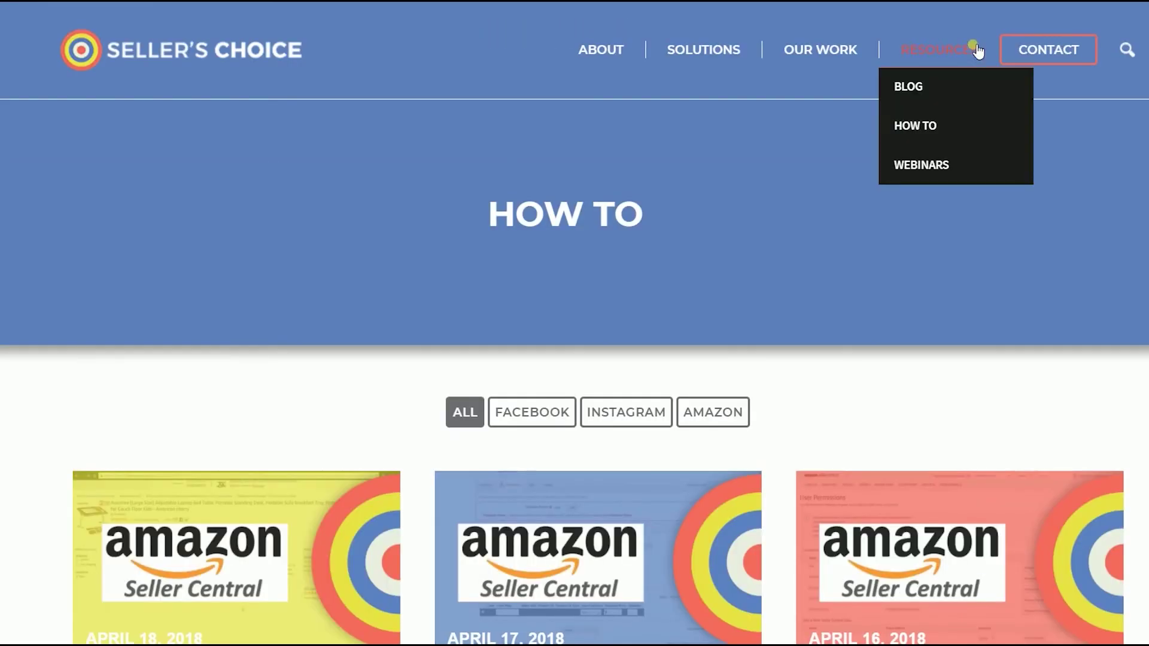
{"action": "left_click", "coordinate": [931, 163]}
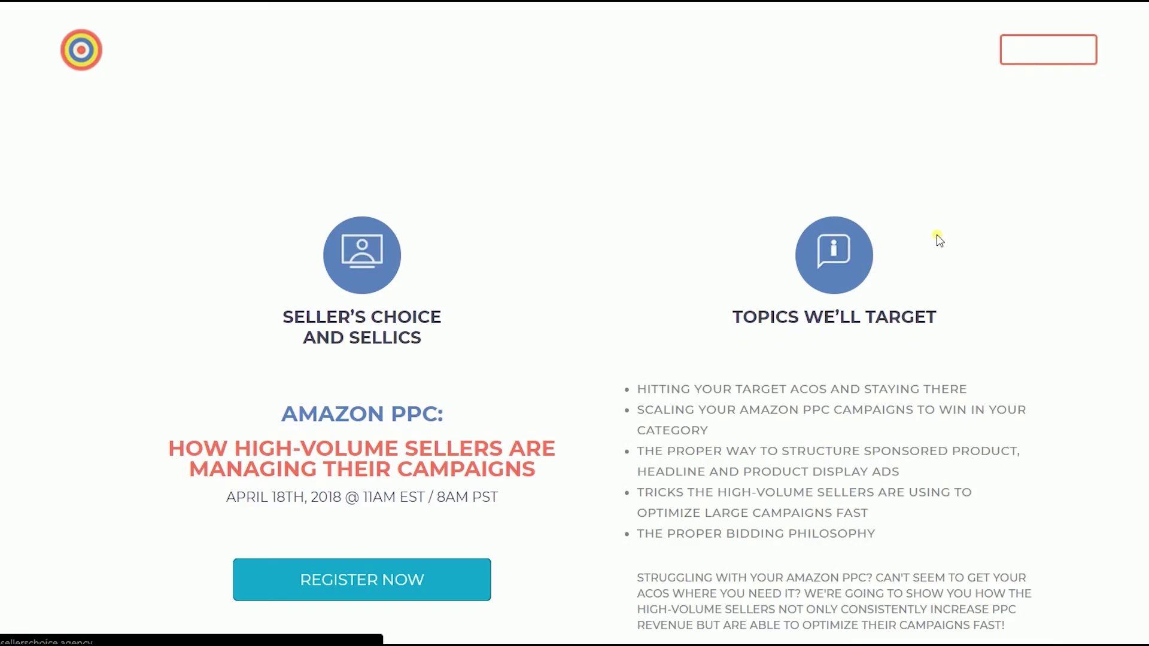
{"action": "scroll", "coordinate": [937, 239], "scroll_direction": "down", "scroll_amount": 5}
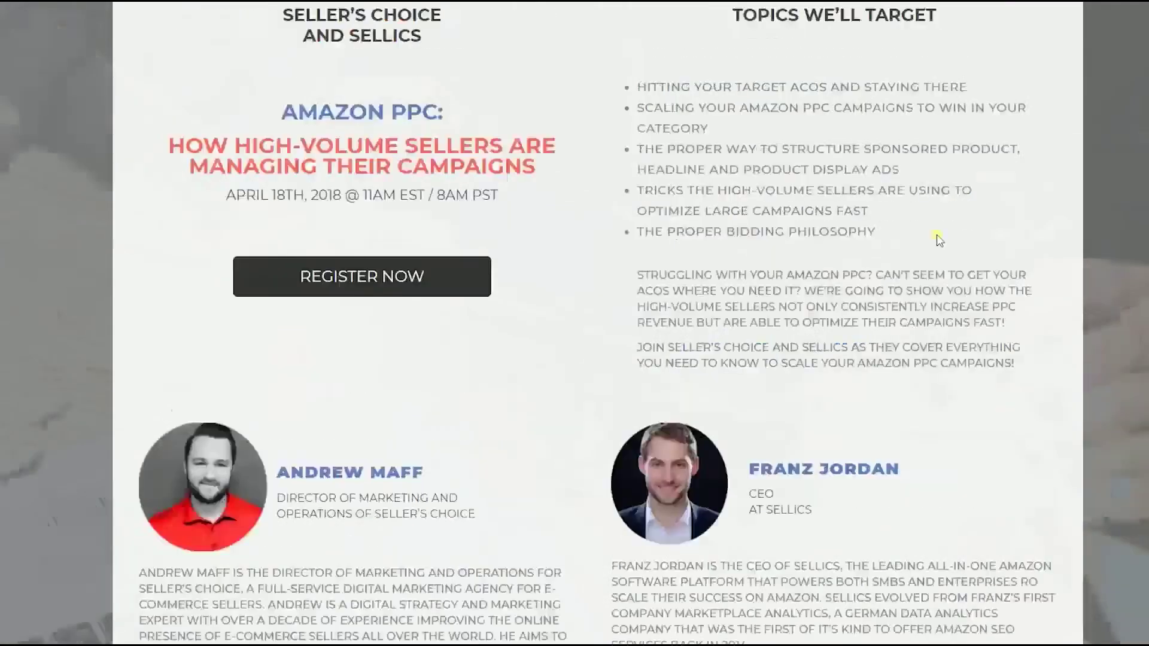
{"action": "scroll", "coordinate": [957, 180], "scroll_direction": "up", "scroll_amount": 5}
{"action": "key", "text": "alt+Left"}
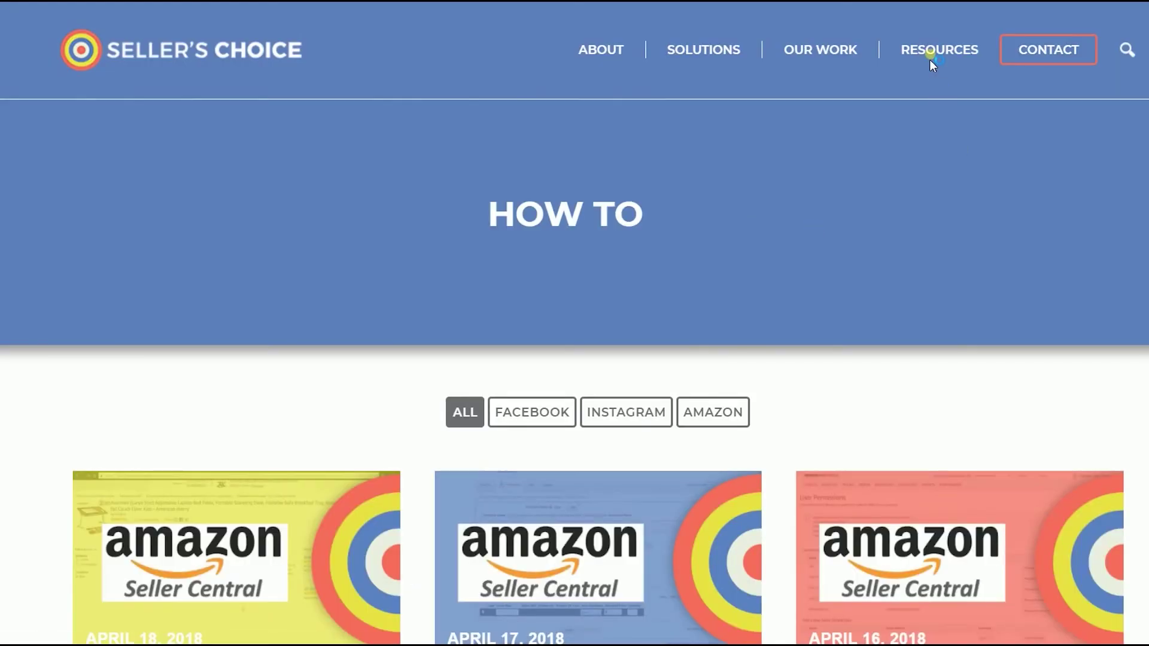
Open Resources > Blog and browse the article list.
{"action": "mouse_move", "coordinate": [929, 59]}
{"action": "left_click", "coordinate": [931, 105]}
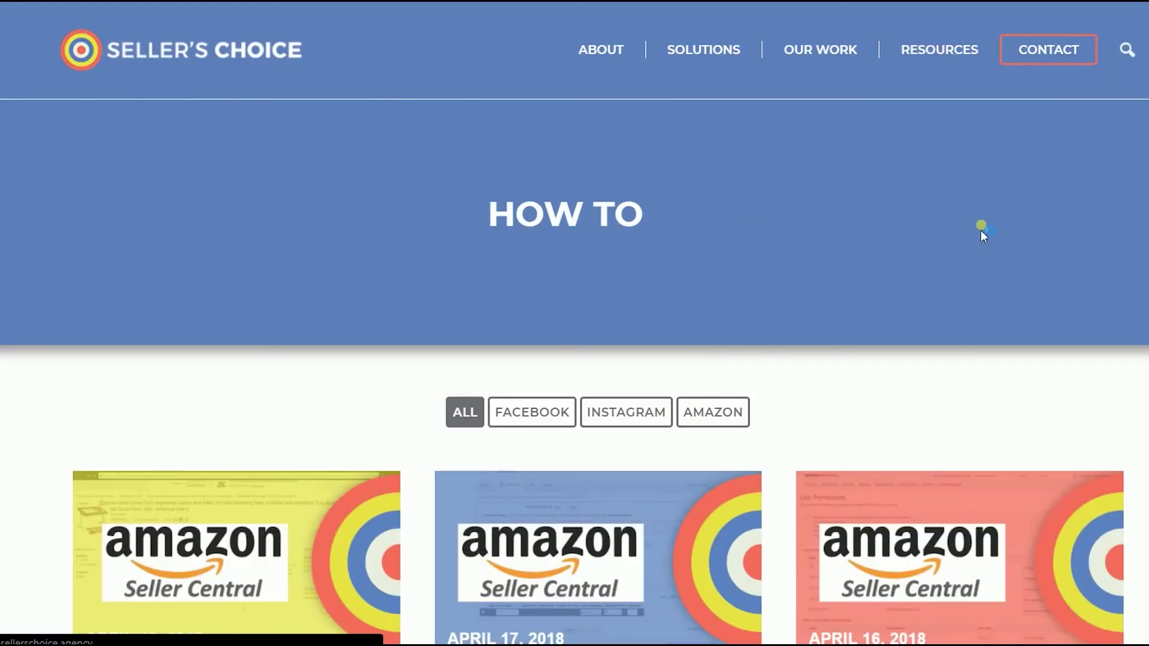
{"action": "scroll", "coordinate": [981, 225], "scroll_direction": "down", "scroll_amount": 15}
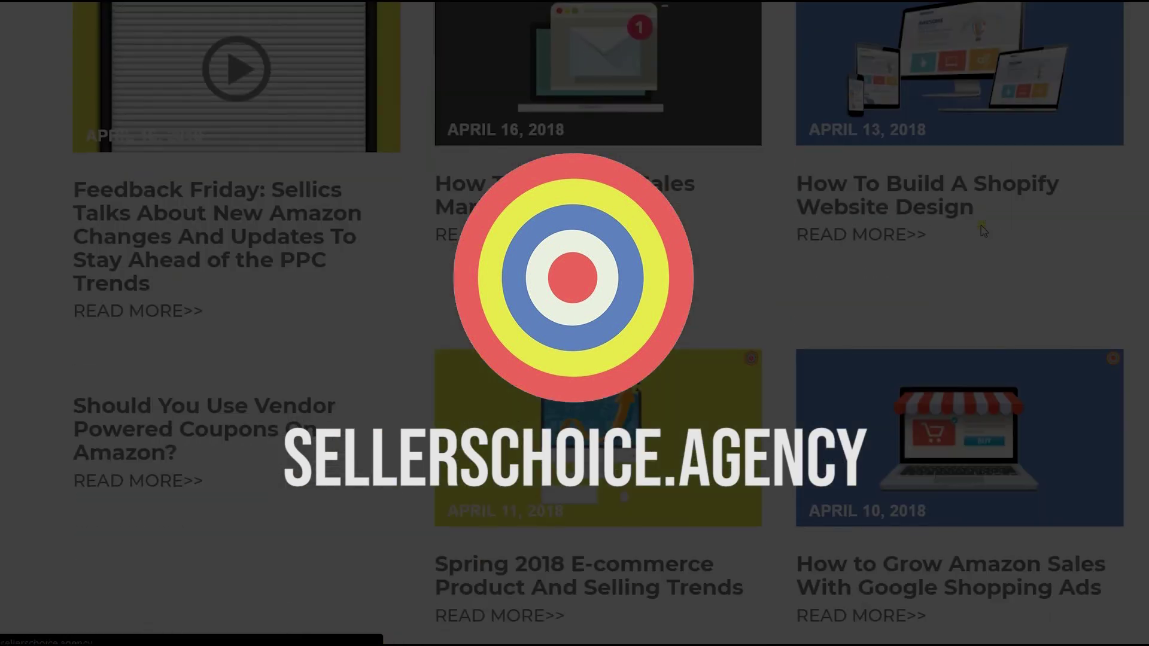
{"action": "scroll", "coordinate": [981, 225], "scroll_direction": "up", "scroll_amount": 15}
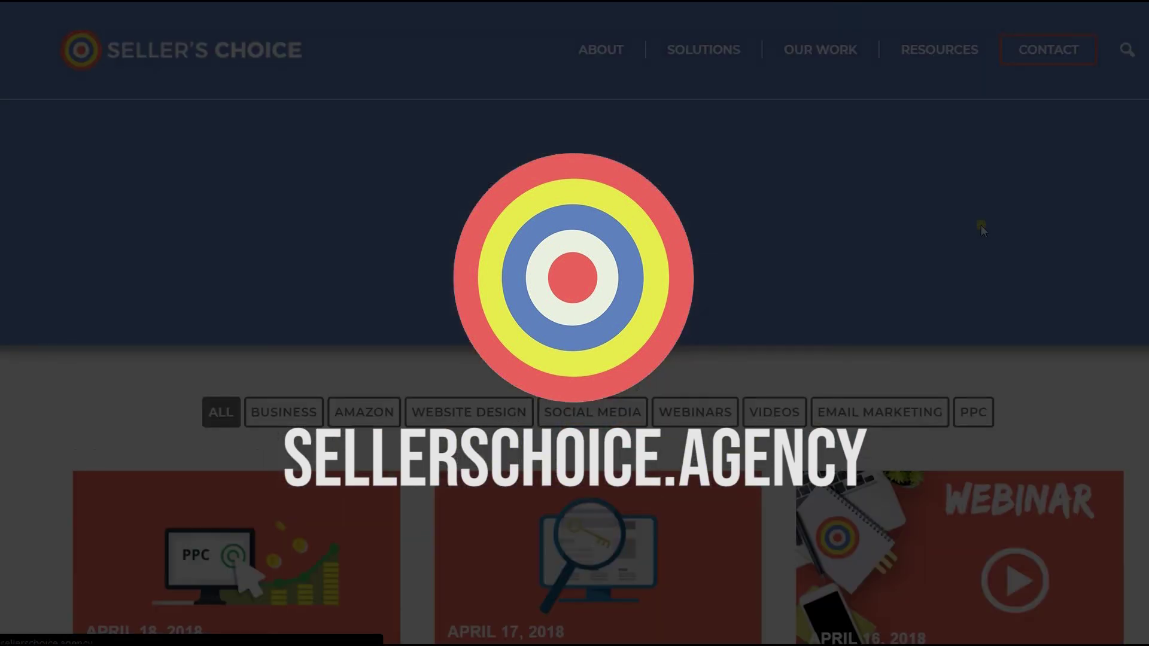